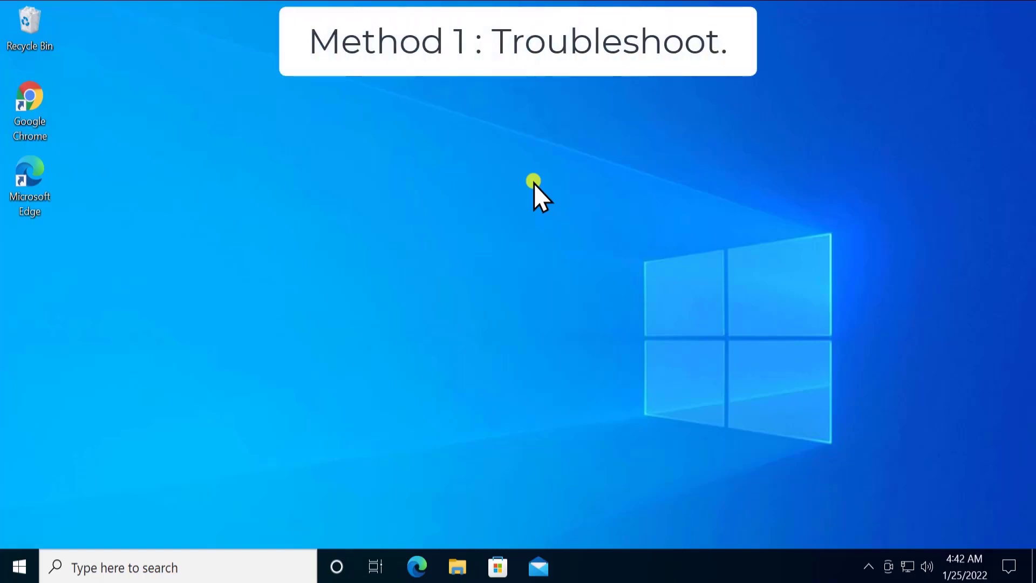
Step: Open Windows Settings from Start and go to Update & Security > Troubleshoot
{"action": "left_click", "coordinate": [14, 562]}
{"action": "mouse_move", "coordinate": [22, 490]}
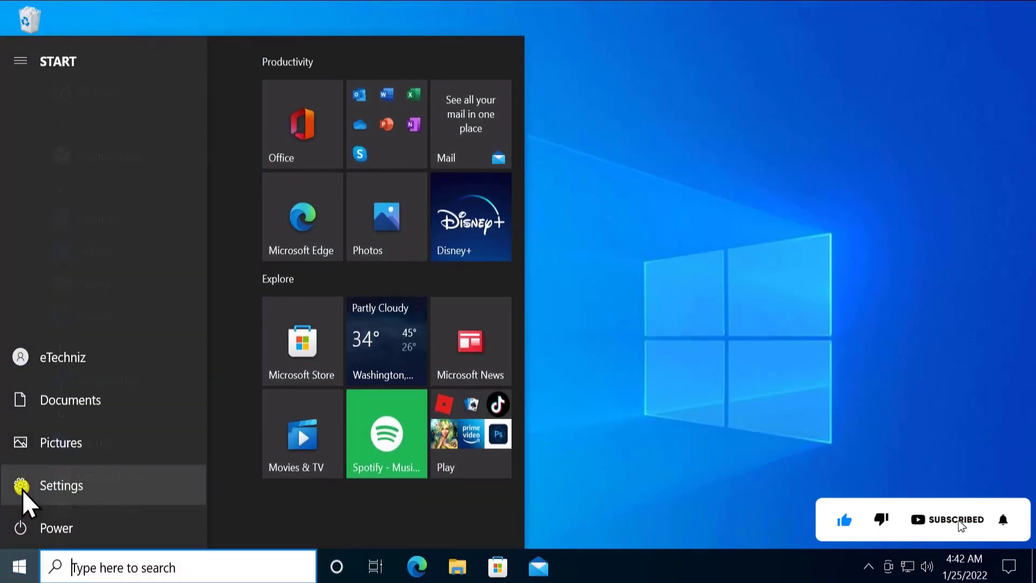
{"action": "left_click", "coordinate": [125, 488]}
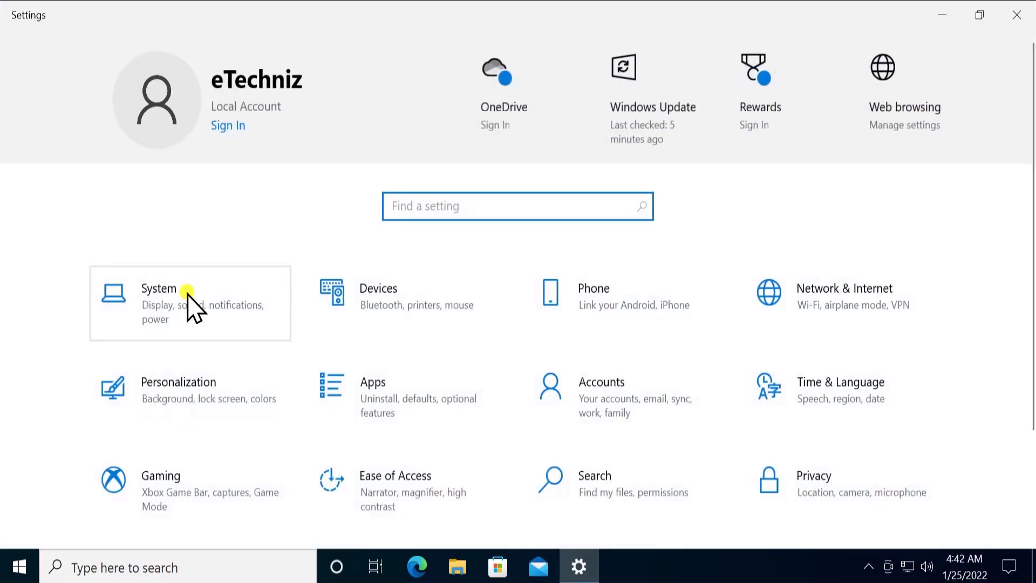
{"action": "scroll", "coordinate": [199, 347], "scroll_direction": "down", "scroll_amount": 3}
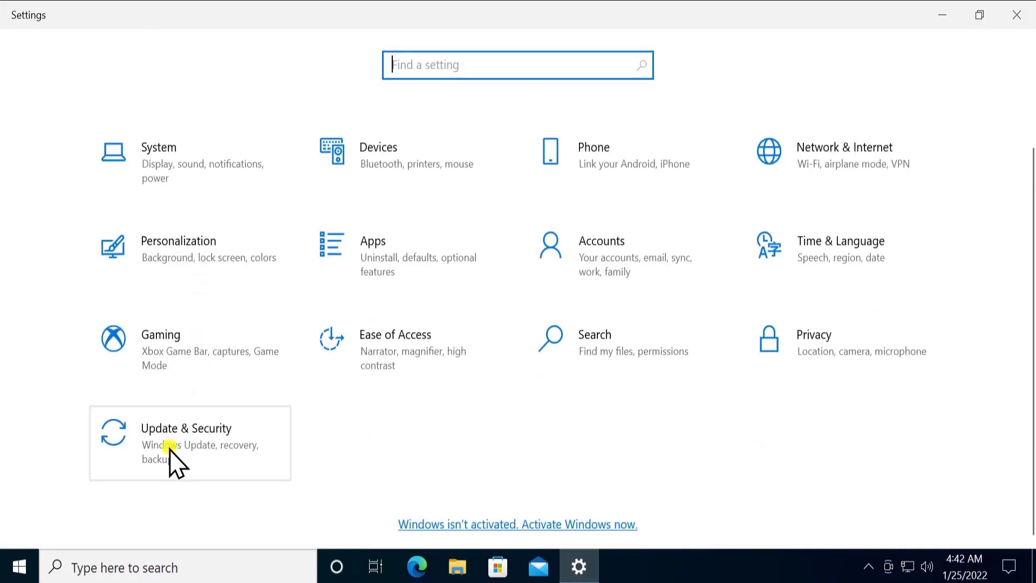
{"action": "left_click", "coordinate": [247, 446]}
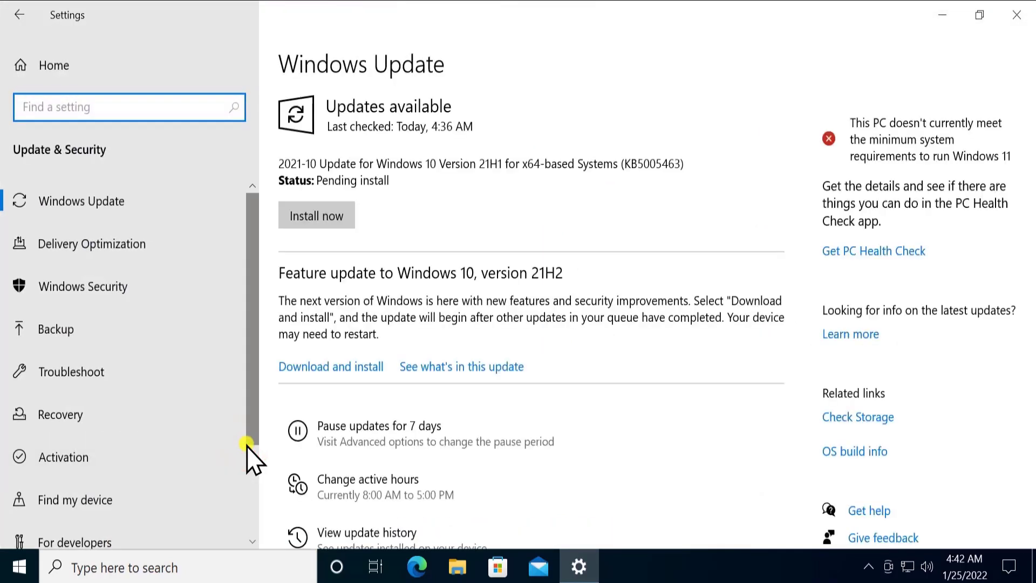
{"action": "left_click", "coordinate": [118, 377]}
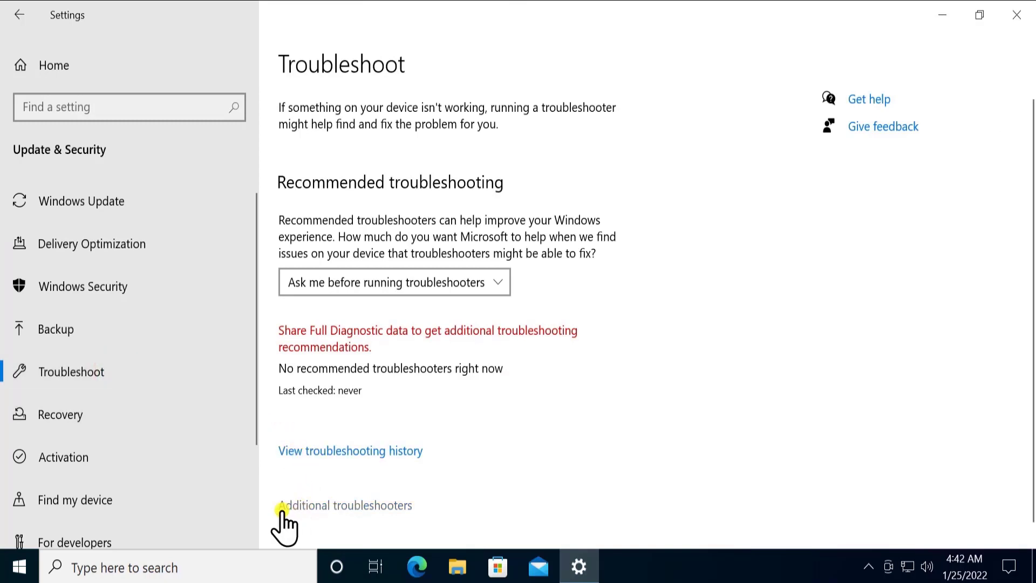
Step: Run the Bluetooth troubleshooter, dismiss its 'no Bluetooth' result, and close Settings
{"action": "left_click", "coordinate": [391, 508]}
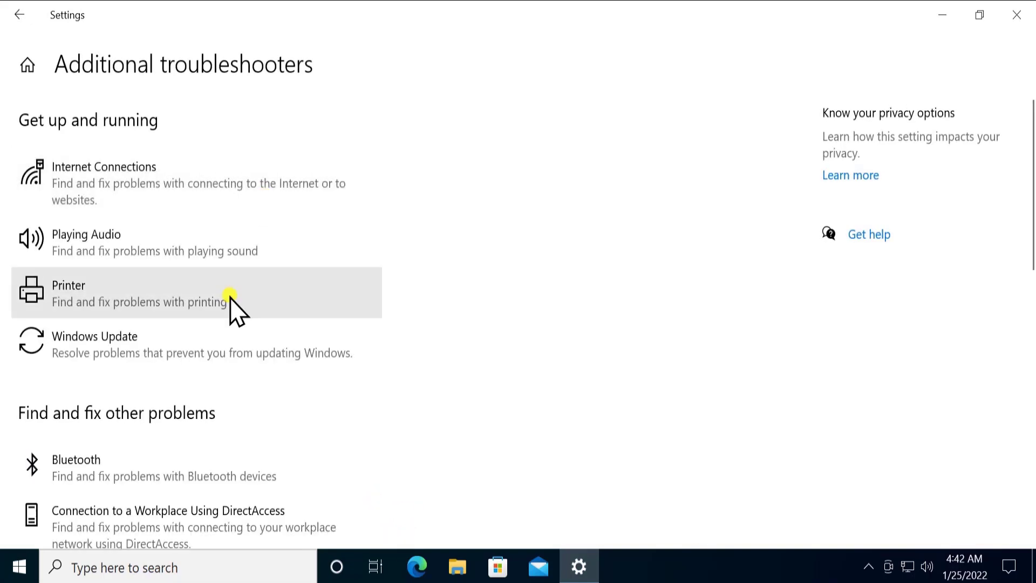
{"action": "scroll", "coordinate": [233, 297], "scroll_direction": "down", "scroll_amount": 1}
{"action": "scroll", "coordinate": [233, 298], "scroll_direction": "down", "scroll_amount": 1}
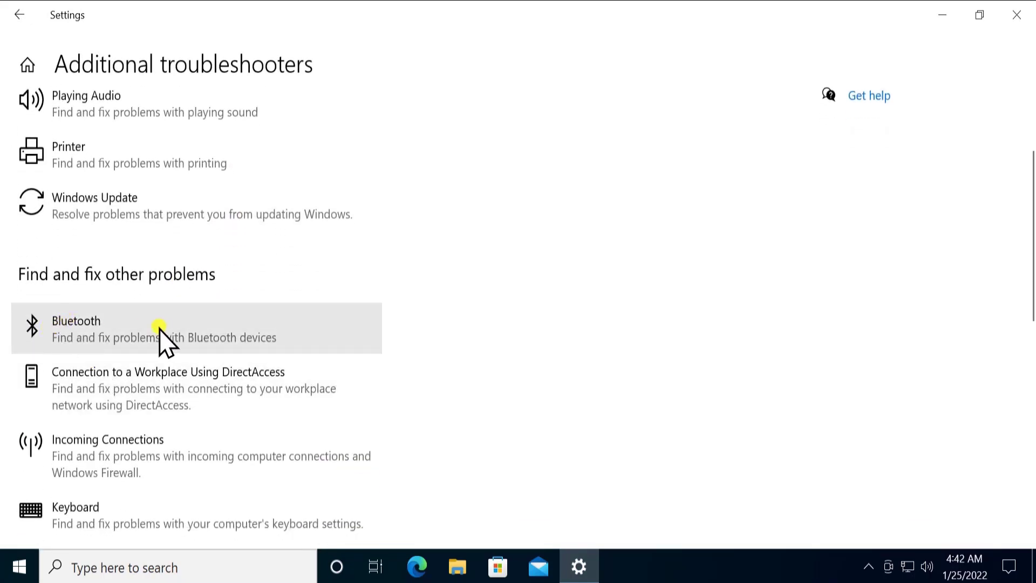
{"action": "left_click", "coordinate": [260, 325]}
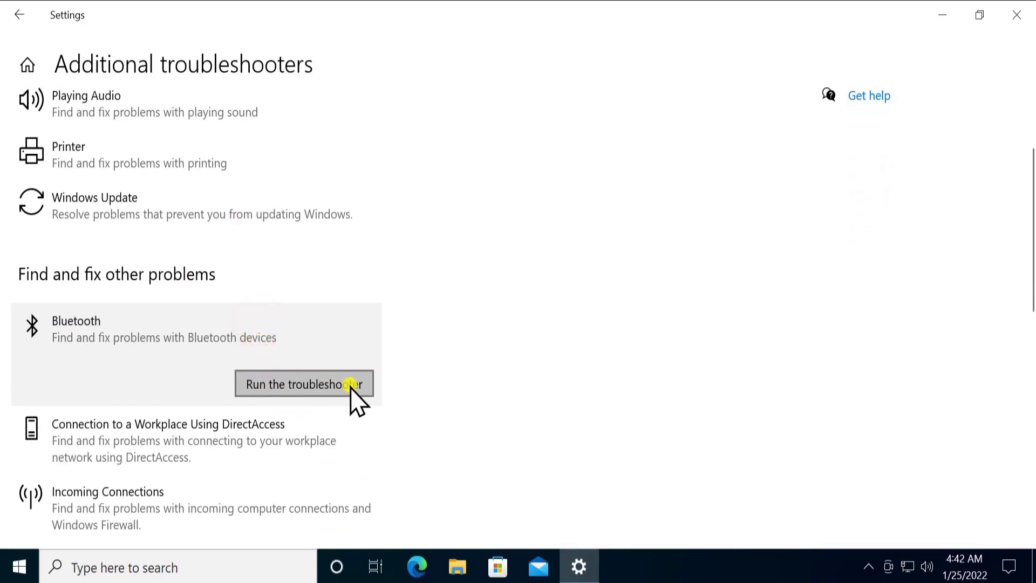
{"action": "left_click", "coordinate": [286, 385]}
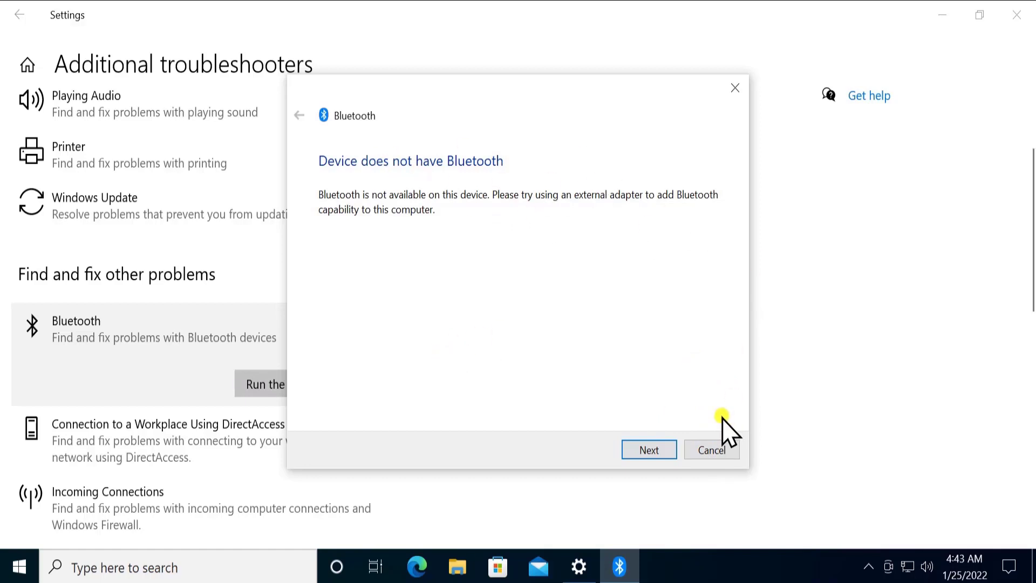
{"action": "left_click", "coordinate": [712, 451]}
{"action": "left_click", "coordinate": [1014, 25]}
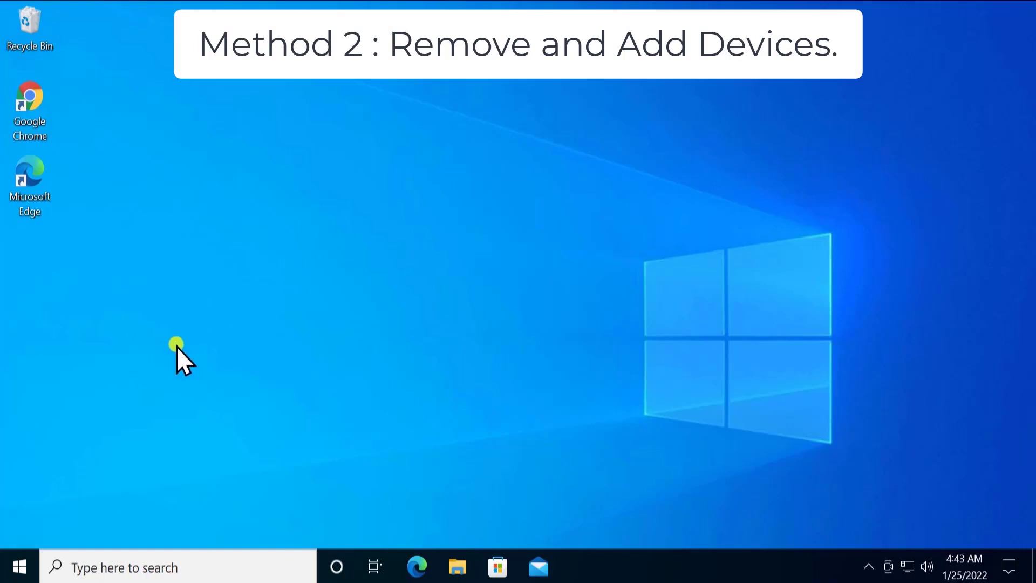
{"action": "left_click", "coordinate": [19, 566]}
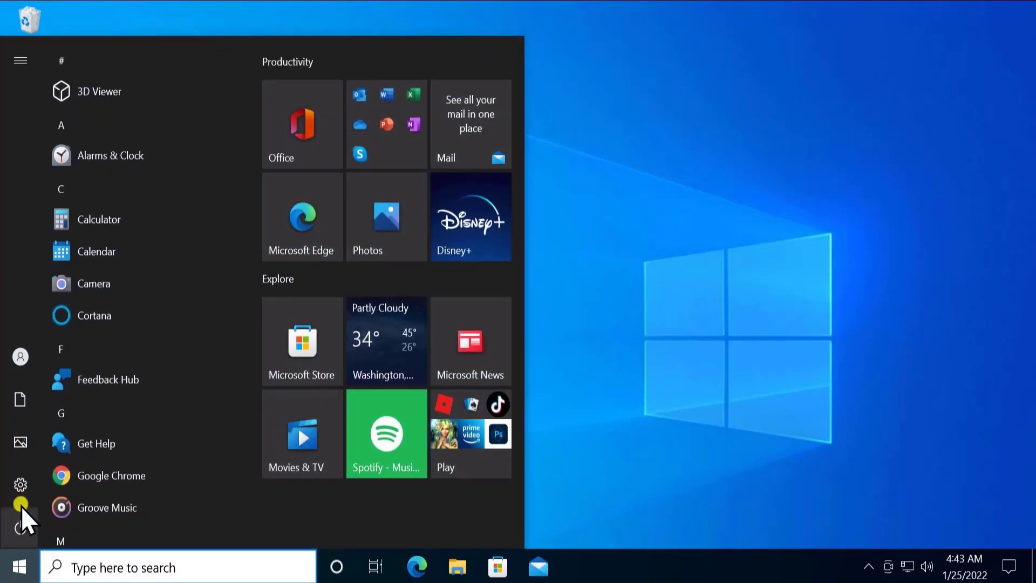
{"action": "mouse_move", "coordinate": [21, 488]}
{"action": "left_click", "coordinate": [93, 488]}
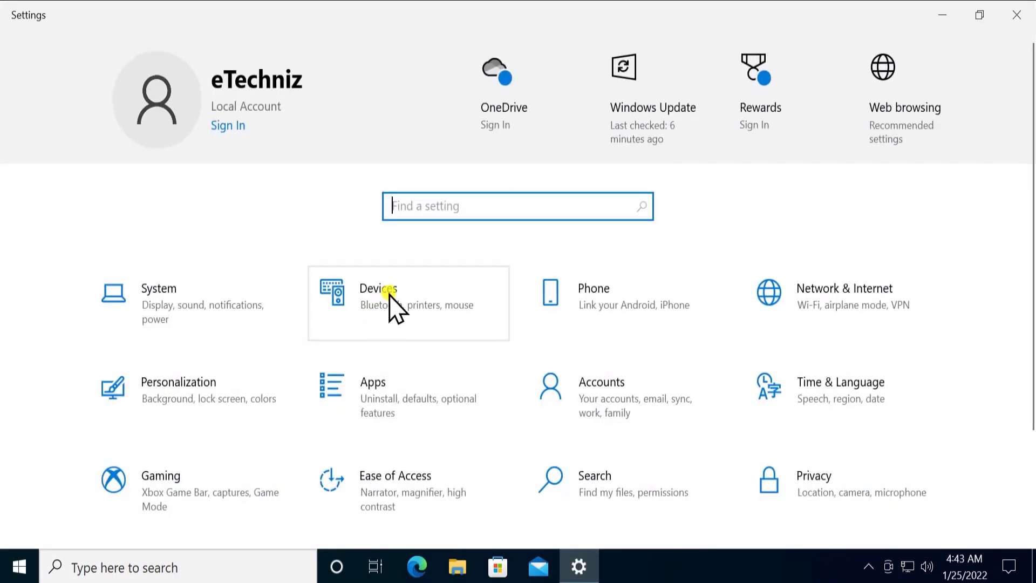
{"action": "left_click", "coordinate": [389, 293]}
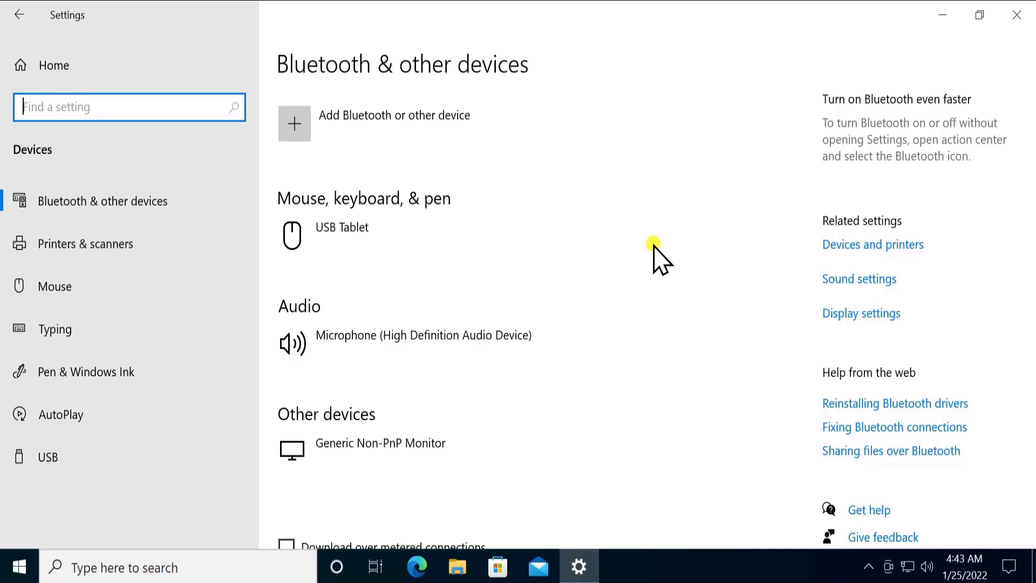
{"action": "left_click", "coordinate": [1020, 16]}
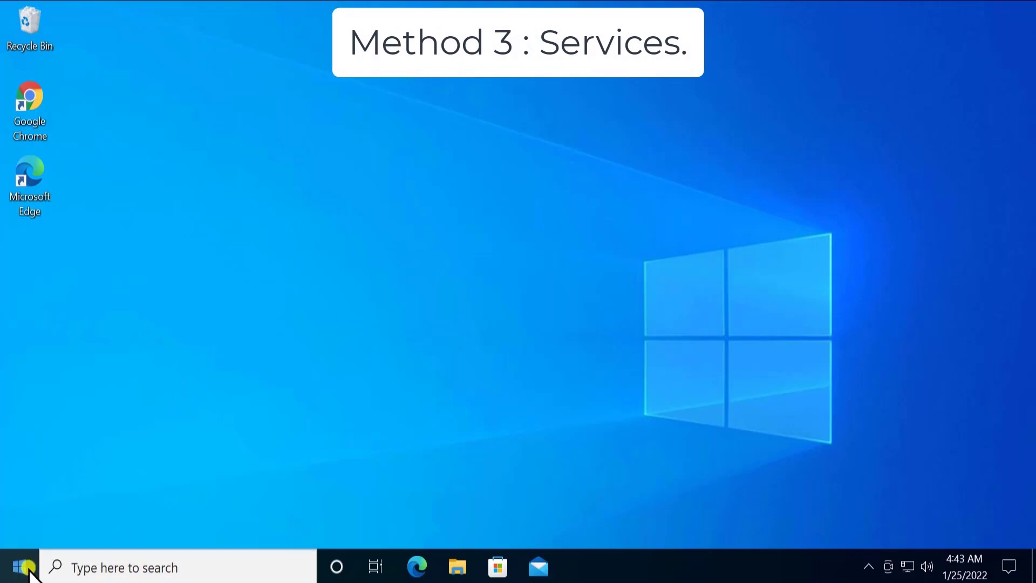
Step: Search 'ser' to launch Services and select the Bluetooth Support Service in the list
{"action": "left_click", "coordinate": [140, 566]}
{"action": "type", "text": "ser"}
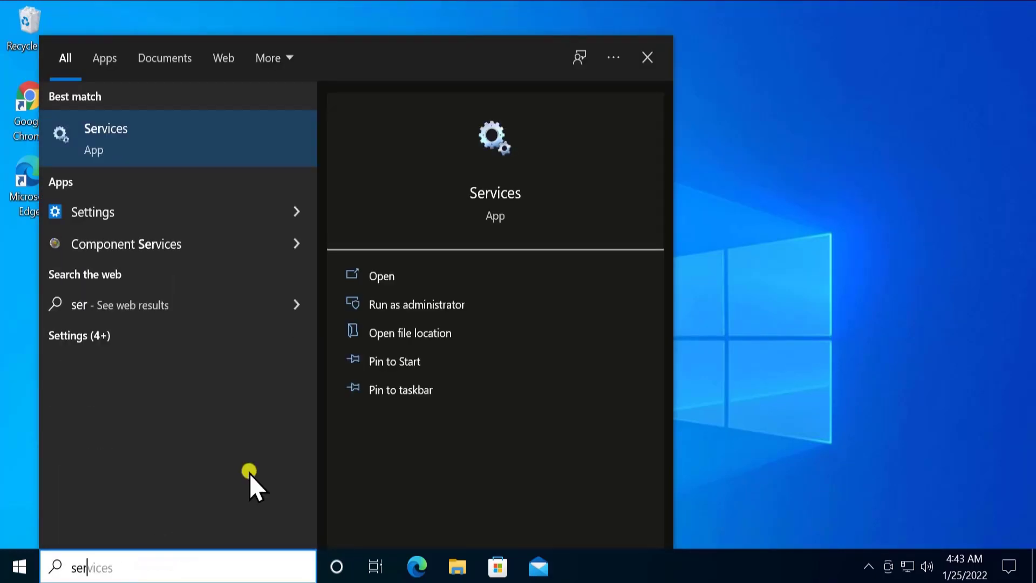
{"action": "left_click", "coordinate": [423, 274]}
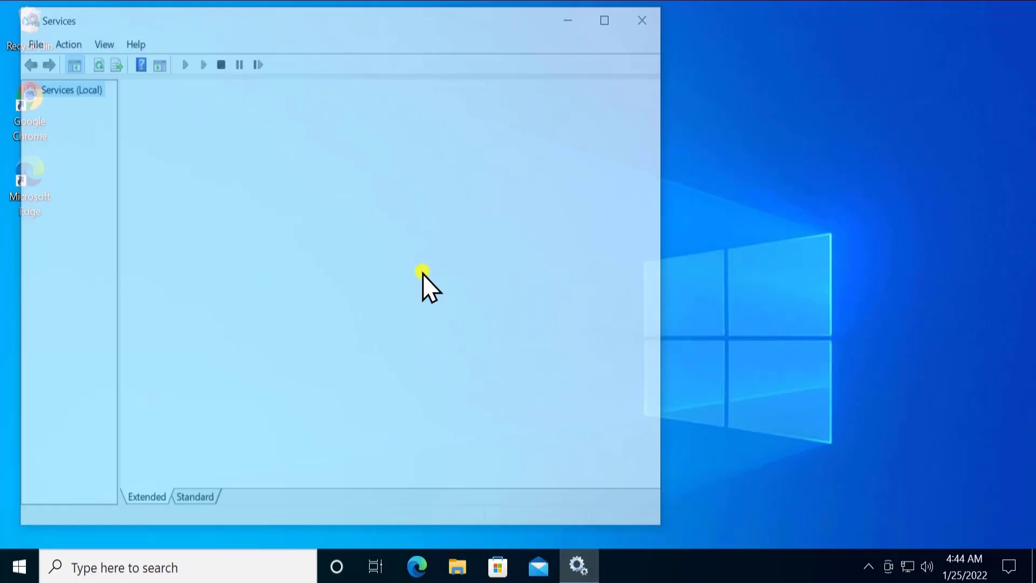
{"action": "left_click", "coordinate": [385, 237]}
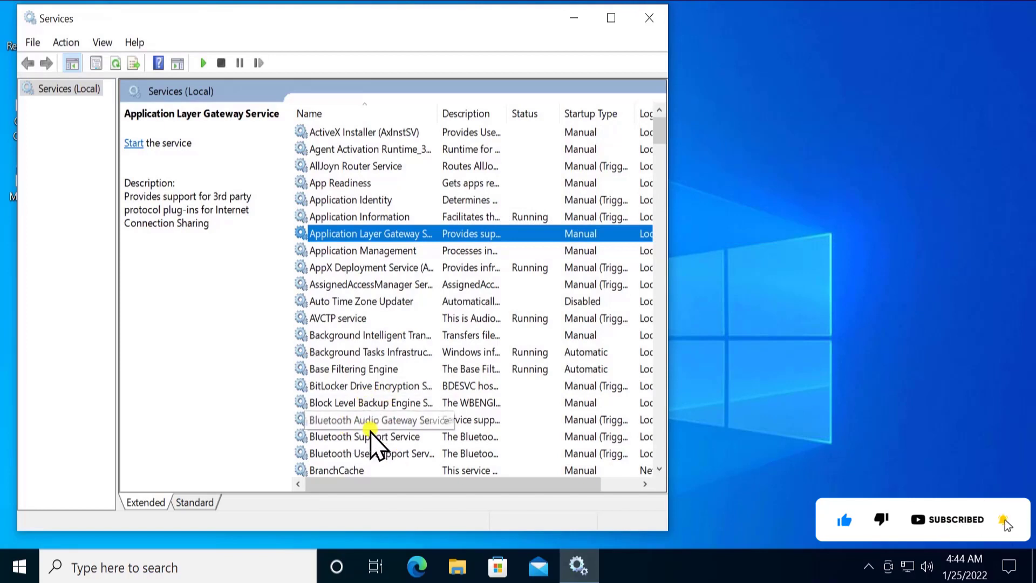
{"action": "left_click", "coordinate": [404, 438]}
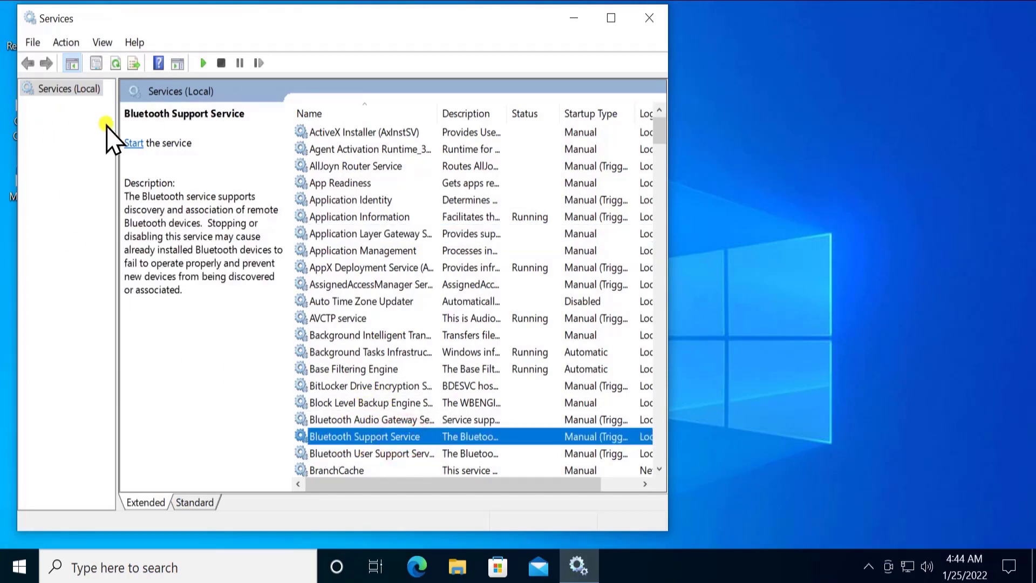
Step: Set the Bluetooth Support Service startup type to Automatic, confirm with OK, and close Services
{"action": "right_click", "coordinate": [448, 440]}
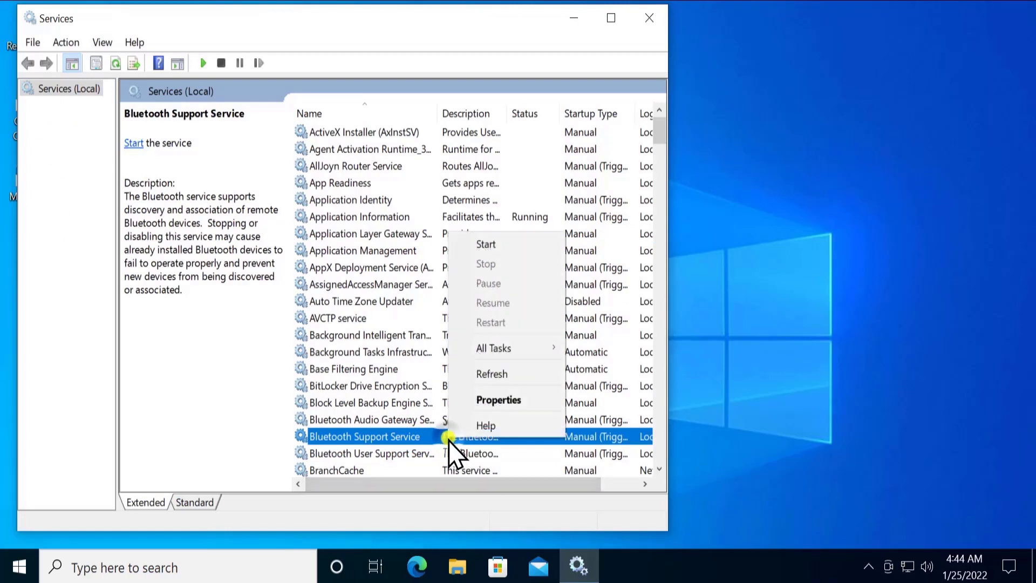
{"action": "left_click", "coordinate": [494, 401]}
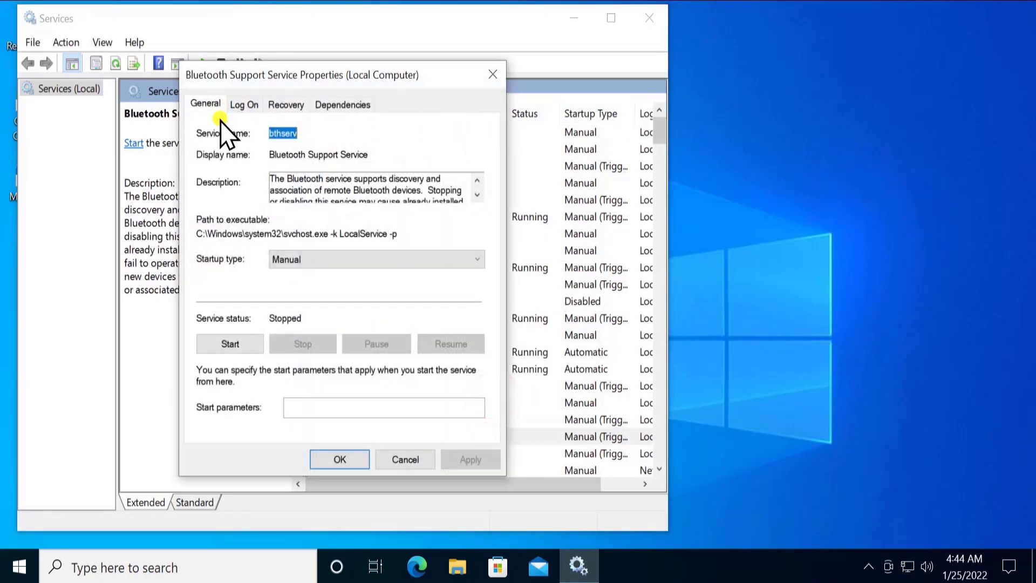
{"action": "left_click", "coordinate": [349, 255]}
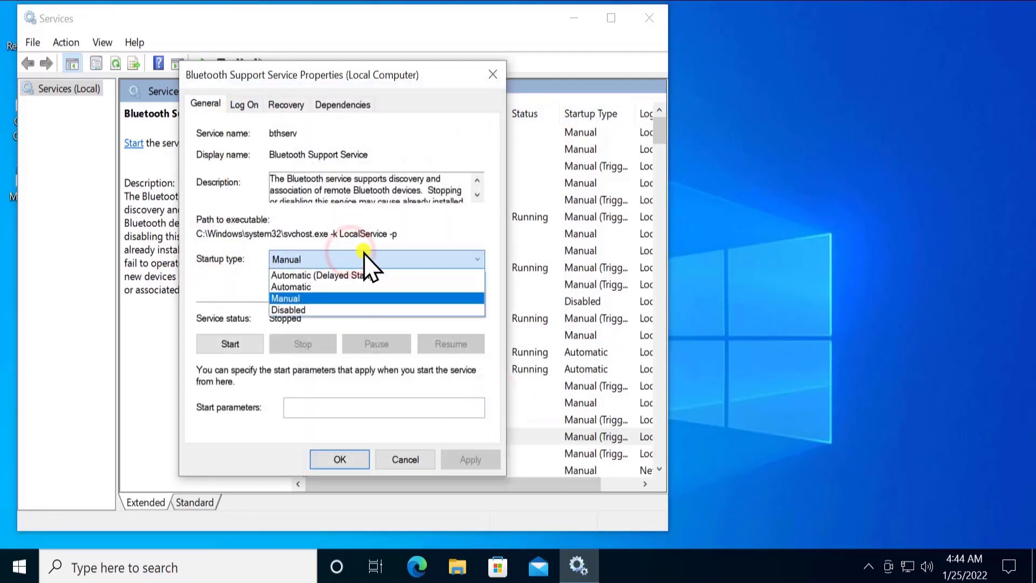
{"action": "left_click", "coordinate": [340, 290]}
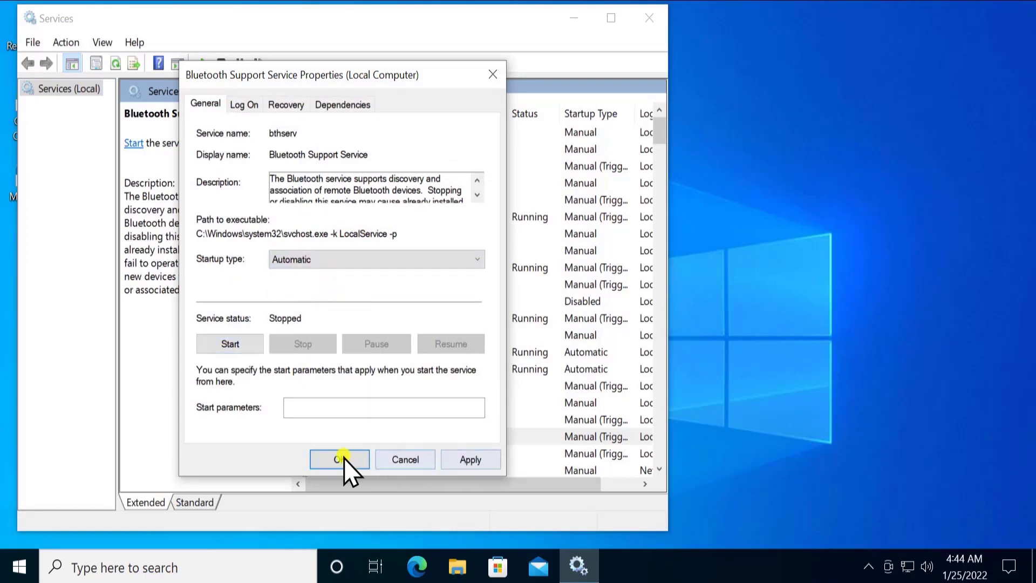
{"action": "left_click", "coordinate": [404, 463]}
{"action": "left_click", "coordinate": [649, 21]}
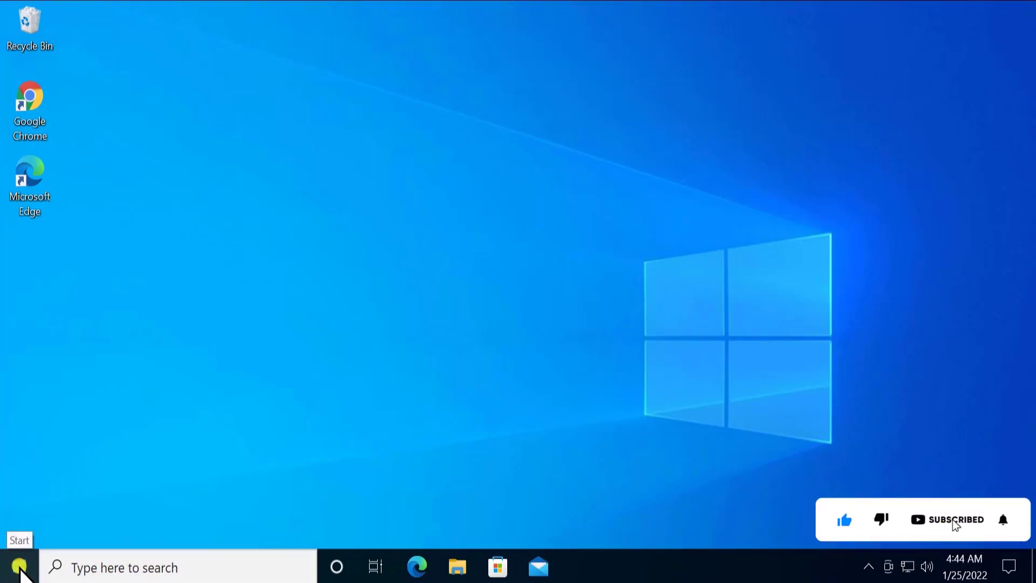
Step: Open Device Manager and start Update driver for the High Definition Audio Device under Sound, video and game controllers
{"action": "right_click", "coordinate": [21, 568]}
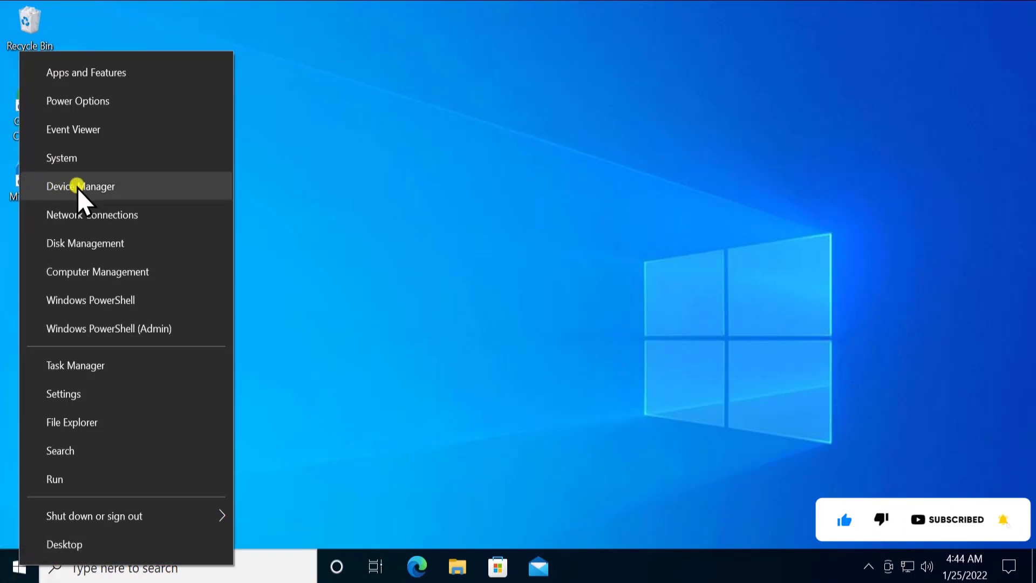
{"action": "left_click", "coordinate": [158, 187]}
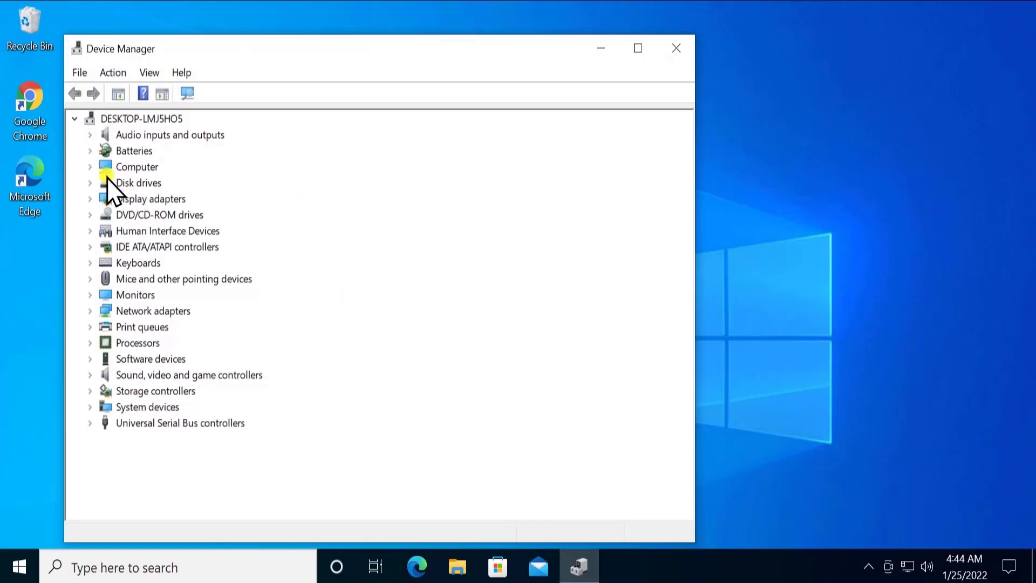
{"action": "left_click", "coordinate": [154, 200]}
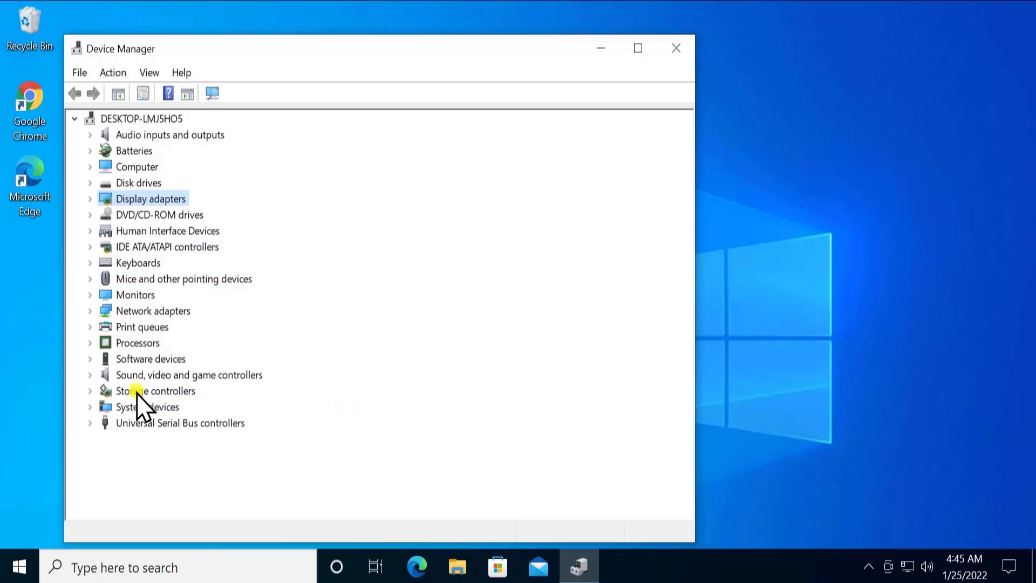
{"action": "left_click", "coordinate": [190, 374]}
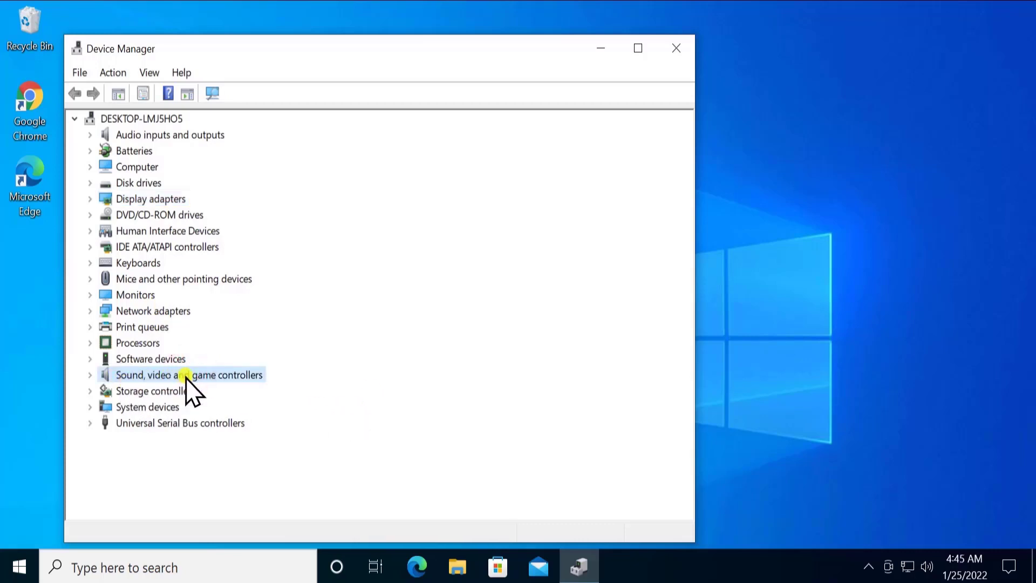
{"action": "left_click", "coordinate": [90, 375]}
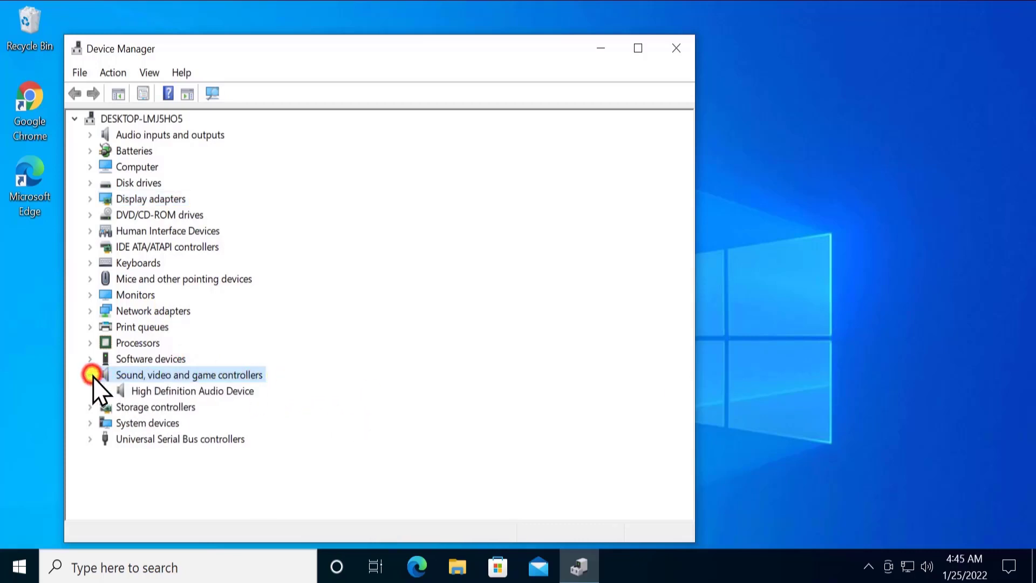
{"action": "left_click", "coordinate": [210, 393]}
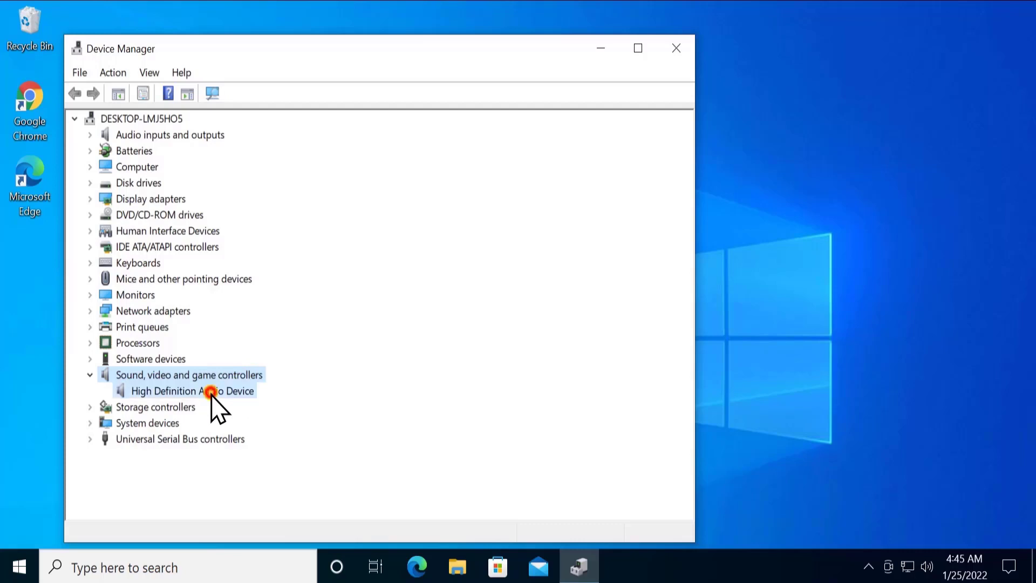
{"action": "right_click", "coordinate": [241, 393]}
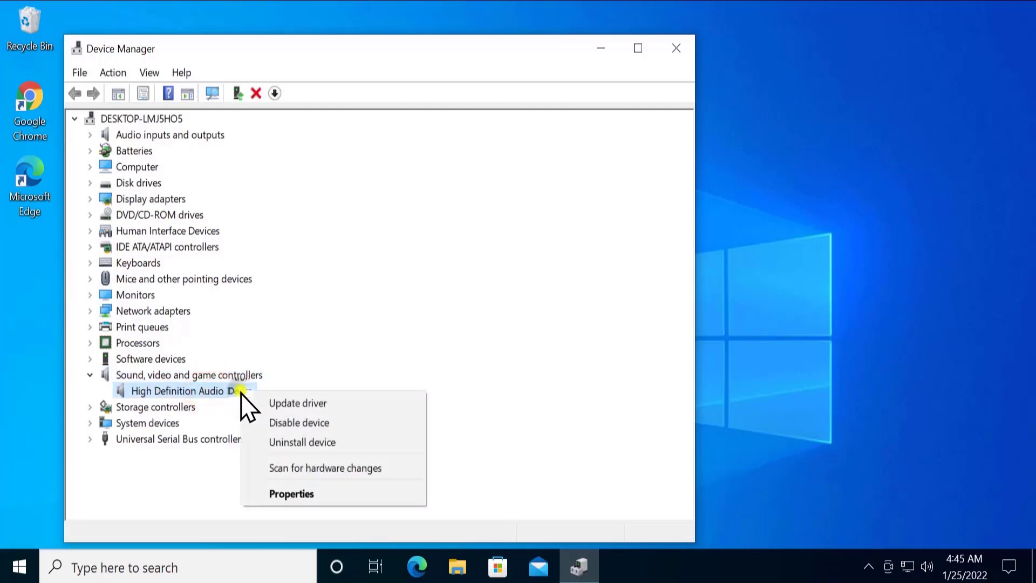
{"action": "left_click", "coordinate": [285, 402]}
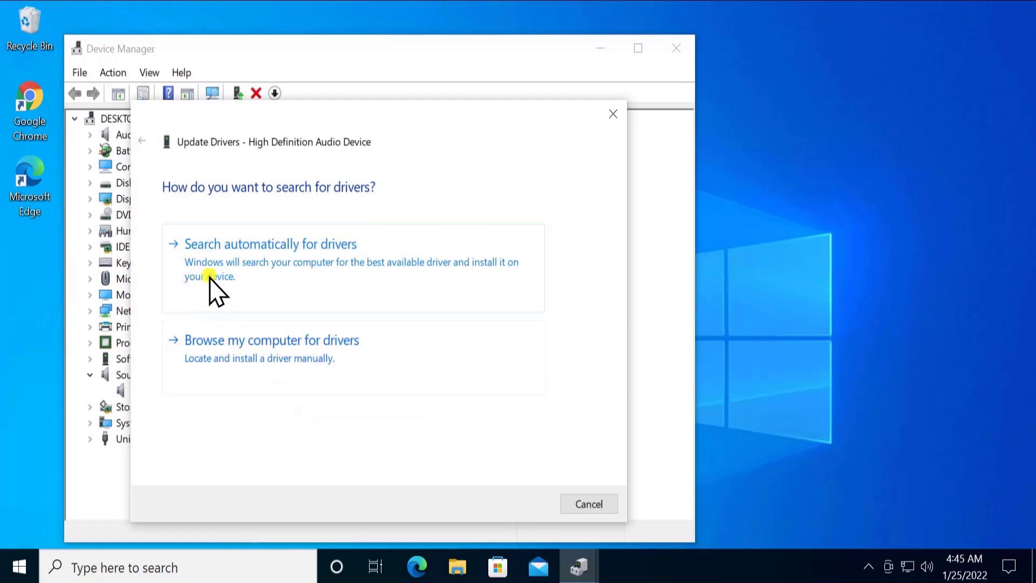
Step: Try an automatic driver search, then browse this computer to list compatible High Definition Audio drivers
{"action": "left_click", "coordinate": [378, 264]}
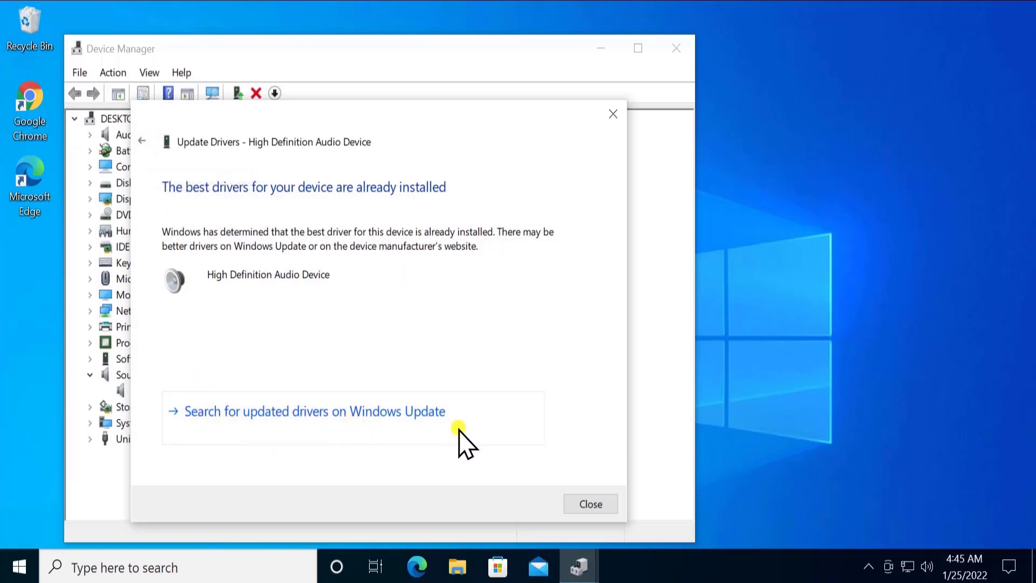
{"action": "left_click", "coordinate": [143, 142]}
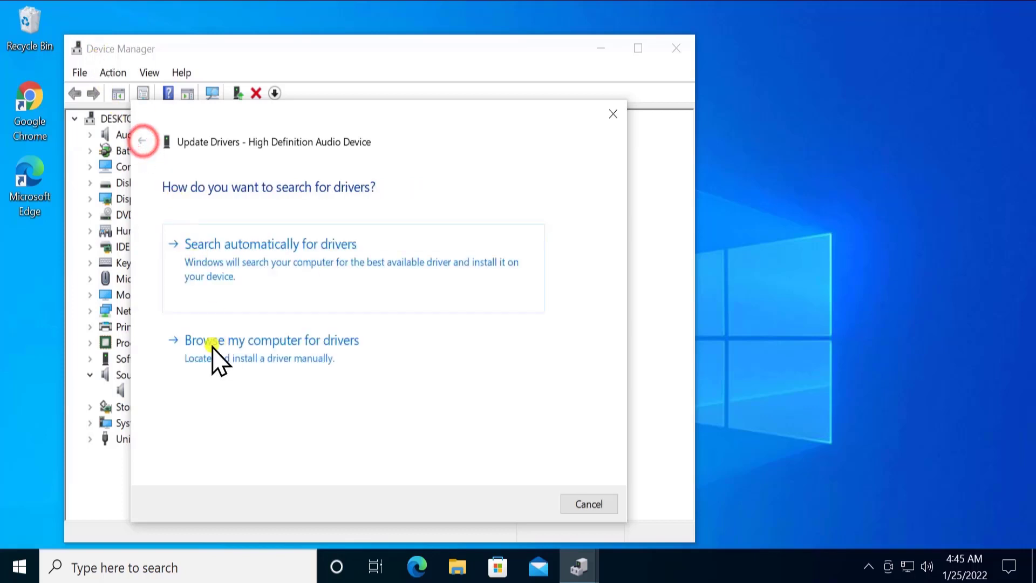
{"action": "left_click", "coordinate": [288, 345]}
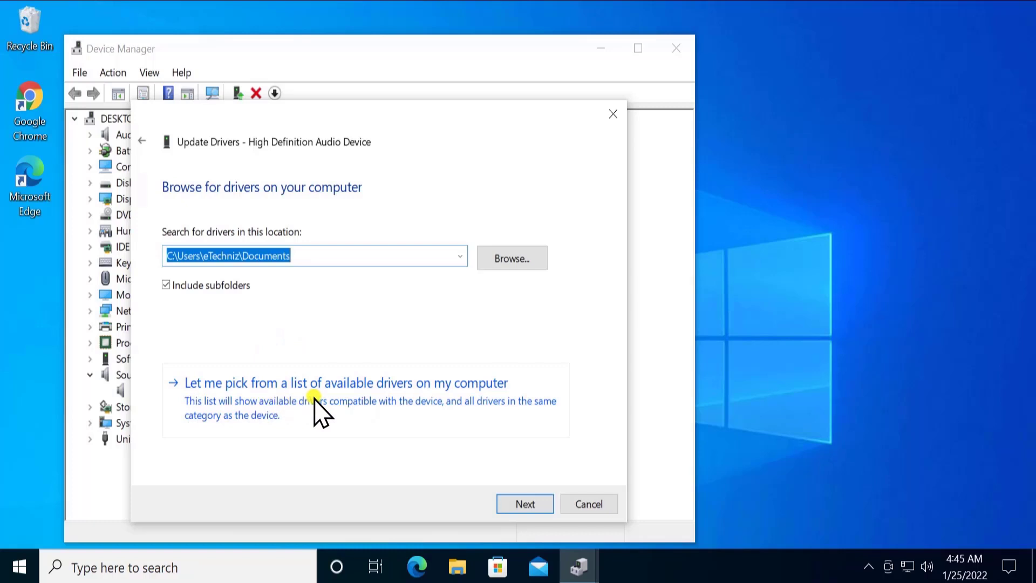
{"action": "left_click", "coordinate": [424, 398]}
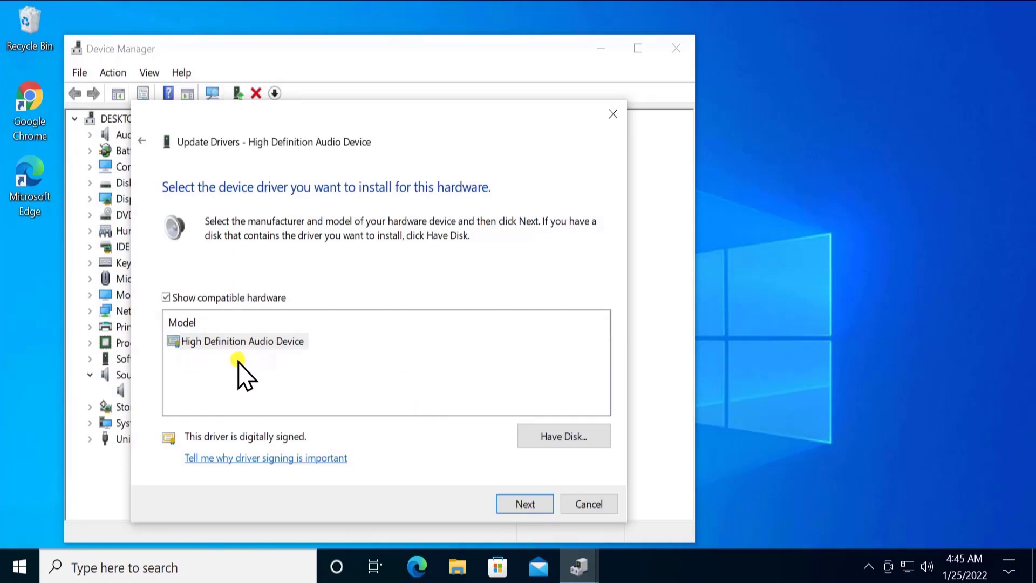
Step: Cancel the Update Drivers wizard and close Device Manager
{"action": "left_click", "coordinate": [605, 504]}
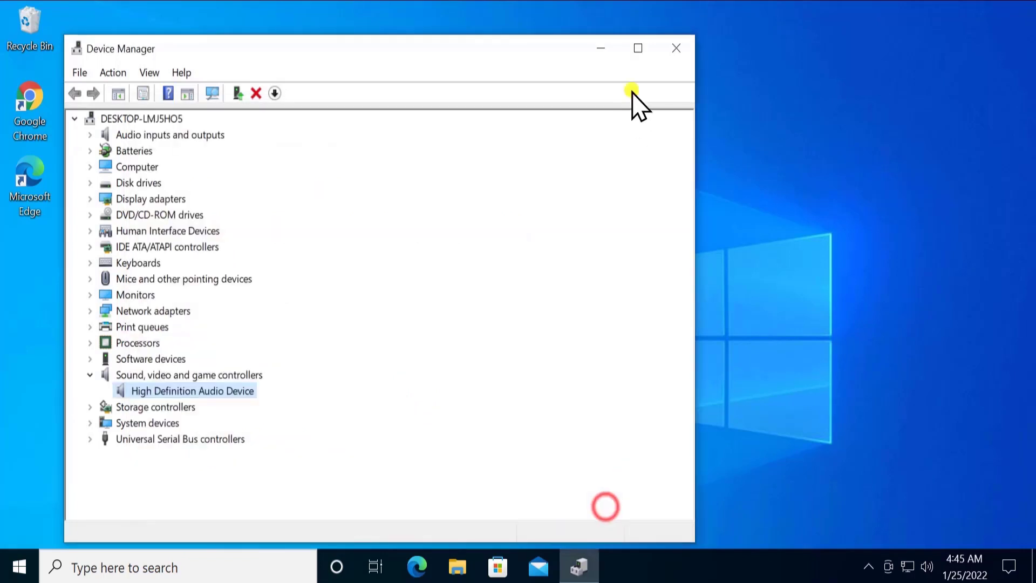
{"action": "left_click", "coordinate": [679, 48]}
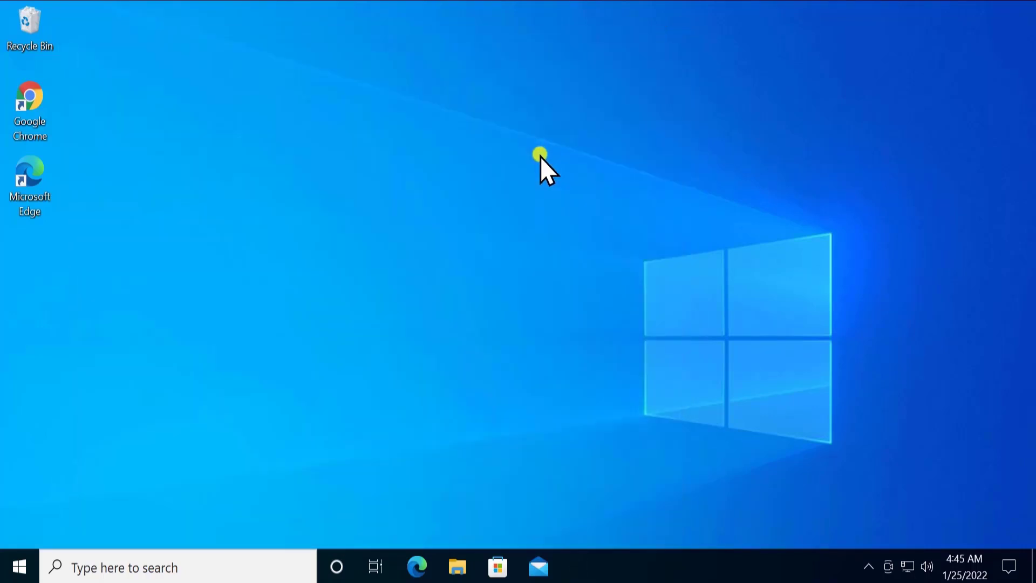